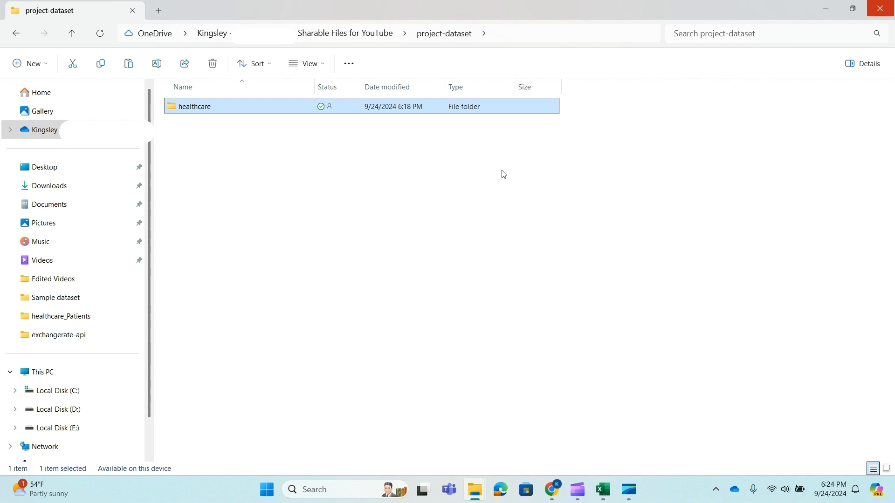
Open the healthcare folder to view its workbooks, and switch to the blank Excel workbook to start importing data from a folder
{"action": "double_click", "coordinate": [209, 111]}
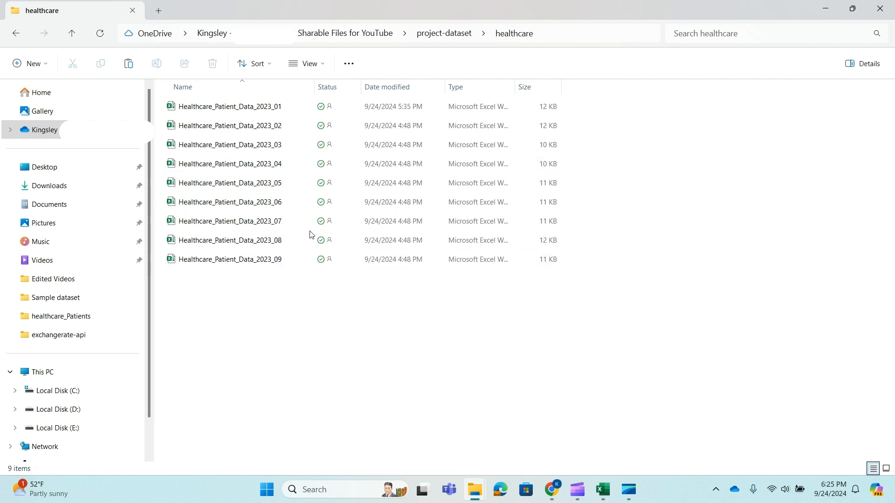
{"action": "left_click", "coordinate": [604, 492]}
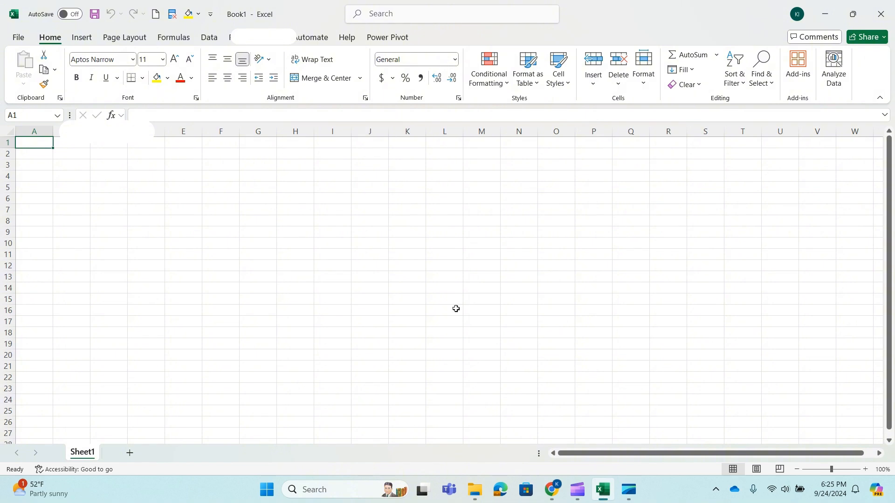
{"action": "left_click", "coordinate": [206, 40]}
{"action": "left_click", "coordinate": [23, 72]}
{"action": "mouse_move", "coordinate": [70, 102]}
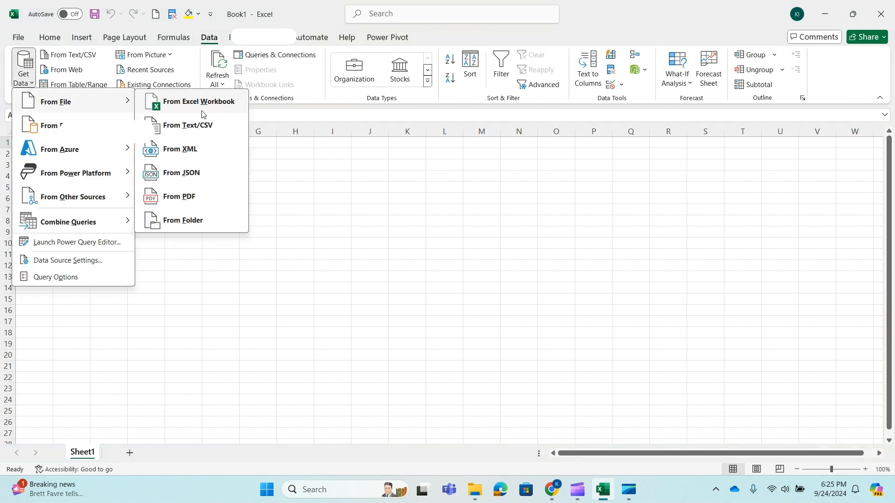
{"action": "left_click", "coordinate": [193, 222]}
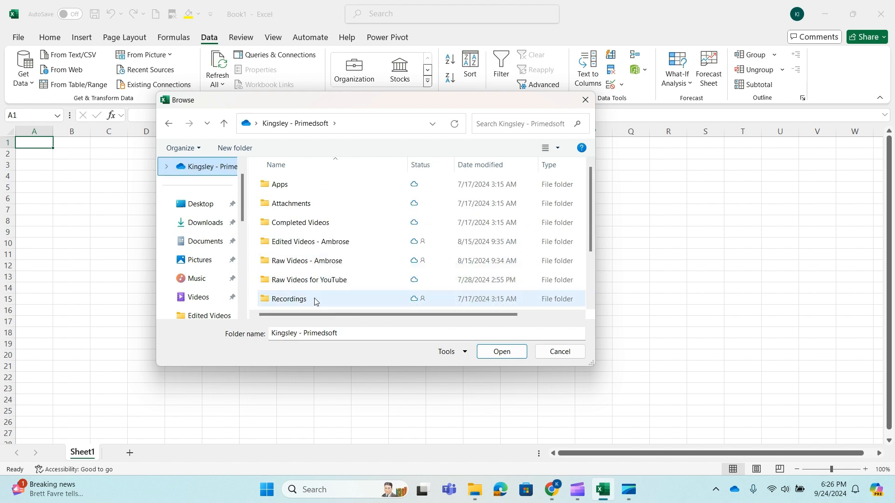
Choose the healthcare folder inside Sharable Files for YouTube > project-dataset as the import source
{"action": "double_click", "coordinate": [335, 285]}
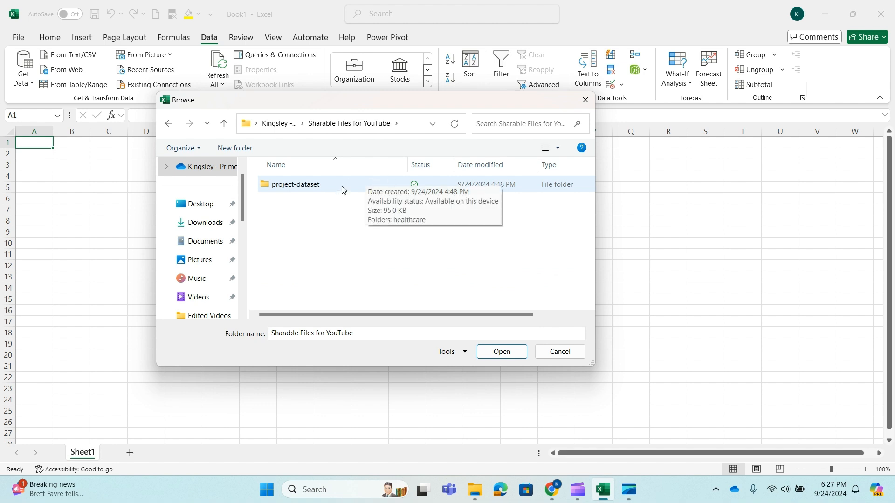
{"action": "double_click", "coordinate": [300, 189]}
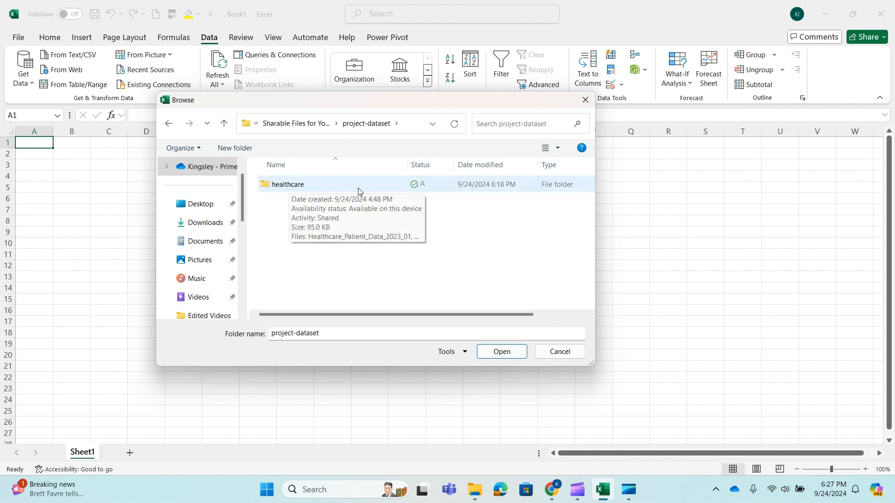
{"action": "left_click", "coordinate": [289, 186]}
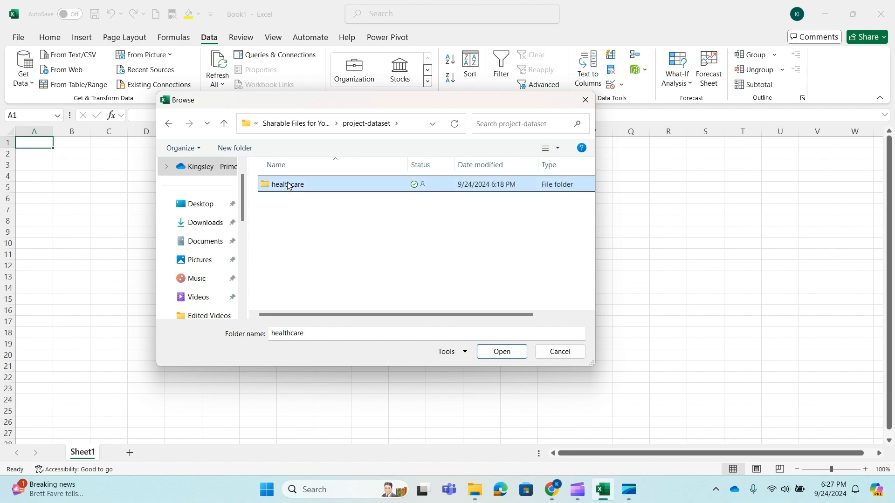
{"action": "left_click", "coordinate": [510, 353]}
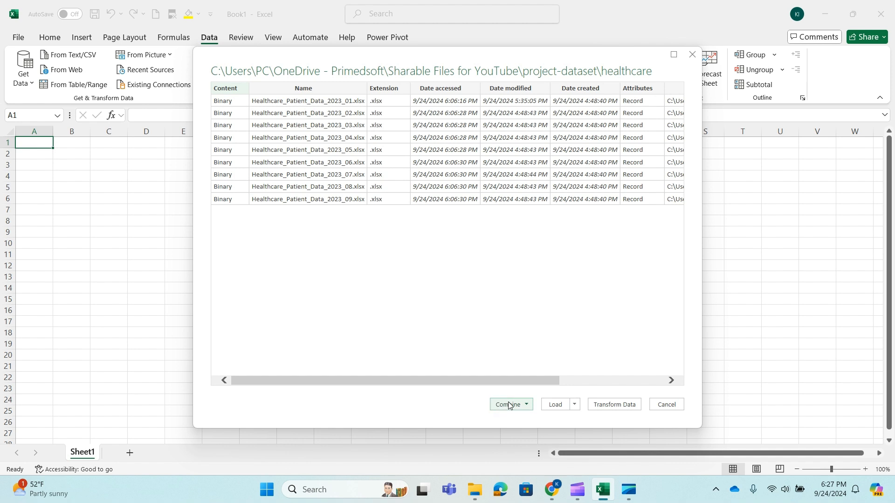
Combine and transform the folder's files, with the first file as sample and Sheet1 as the object to extract
{"action": "left_click", "coordinate": [527, 405]}
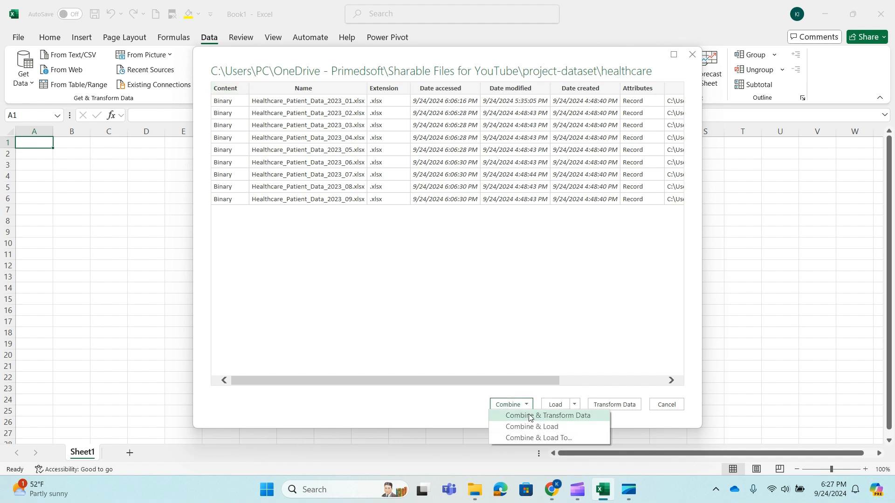
{"action": "left_click", "coordinate": [587, 414]}
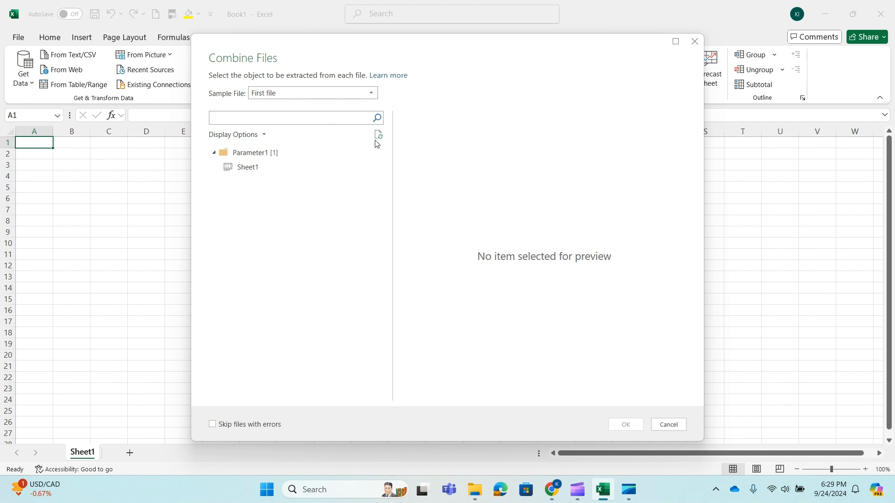
{"action": "left_click", "coordinate": [253, 167]}
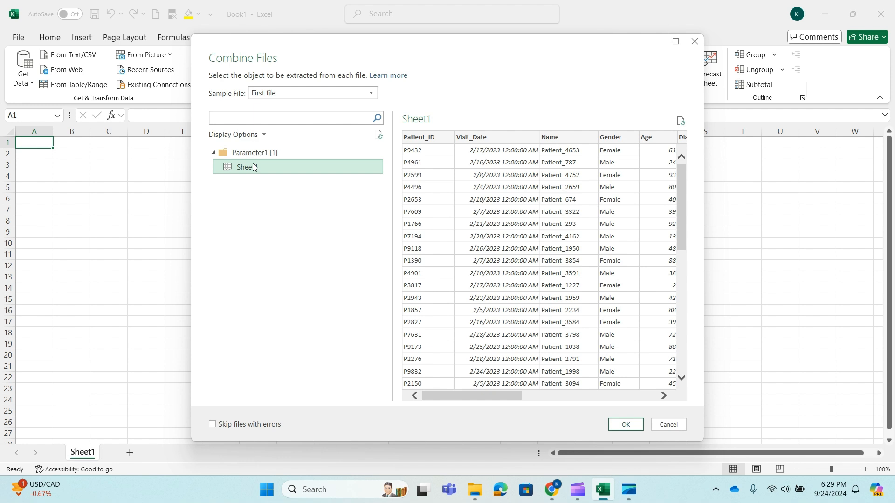
{"action": "left_click", "coordinate": [626, 425]}
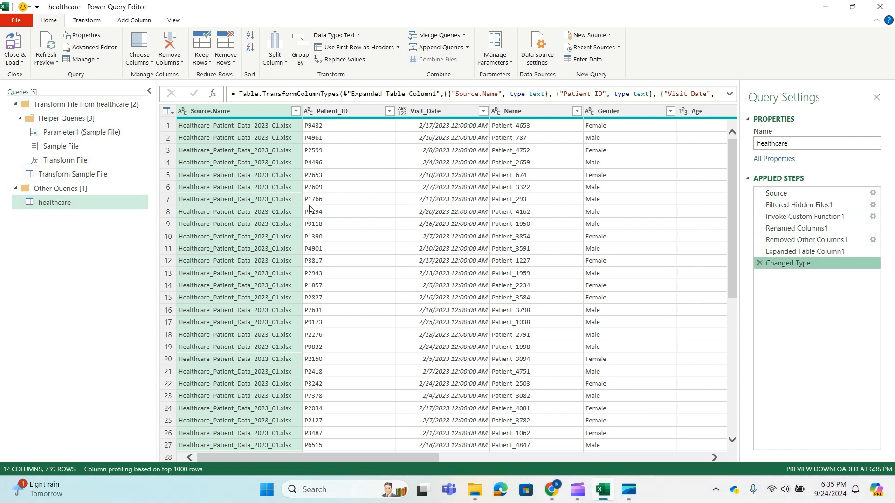
Check which source workbooks are listed in the Source.Name column's filter of the combined query
{"action": "scroll", "coordinate": [299, 208], "scroll_direction": "down", "scroll_amount": 5}
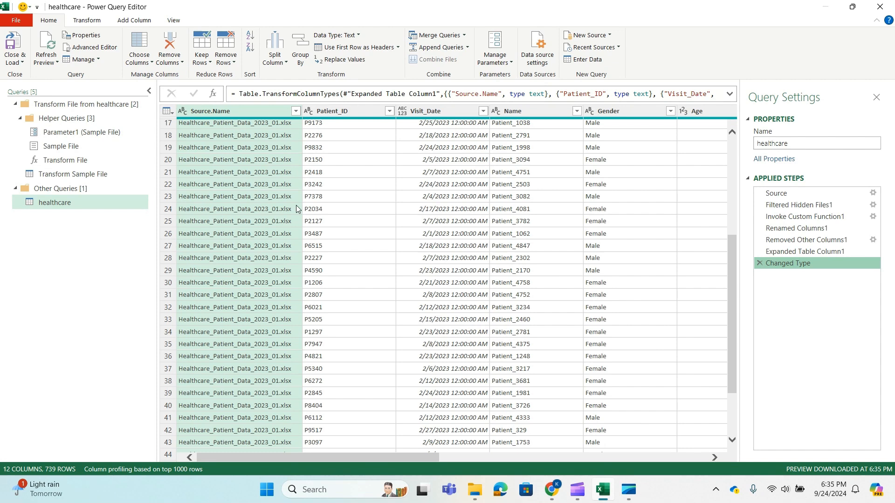
{"action": "left_click", "coordinate": [295, 111]}
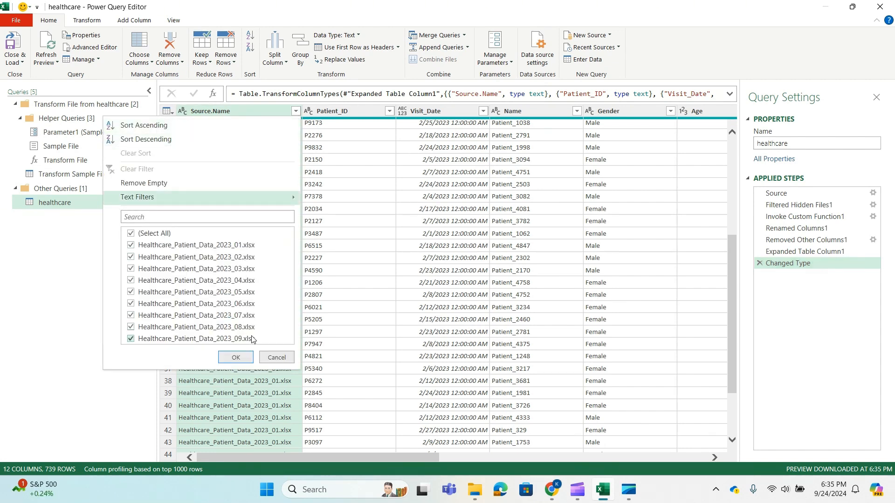
{"action": "left_click", "coordinate": [276, 357]}
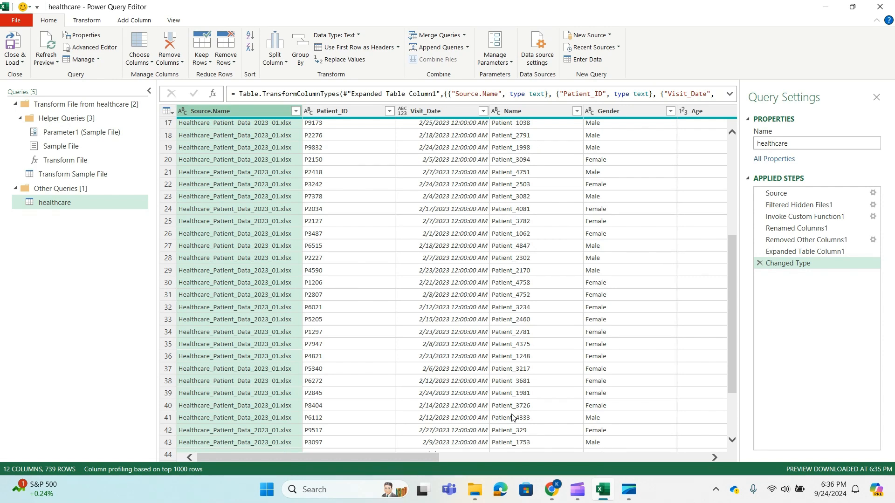
Switch to File Explorer and add Healthcare_Patient_Data_2023_10 from the new data folder to the healthcare folder
{"action": "mouse_move", "coordinate": [474, 490]}
{"action": "left_click", "coordinate": [480, 416]}
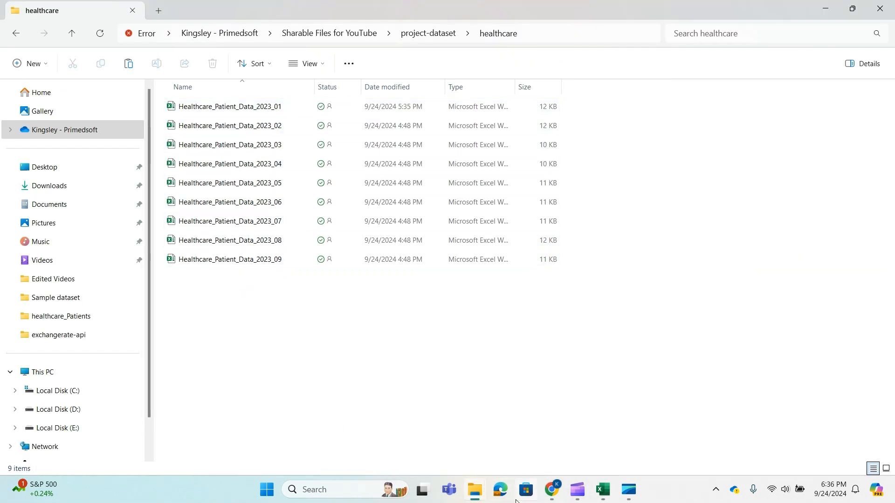
{"action": "mouse_move", "coordinate": [474, 489]}
{"action": "left_click", "coordinate": [426, 439]}
{"action": "left_click_drag", "start_coordinate": [673, 167], "coordinate": [673, 95]}
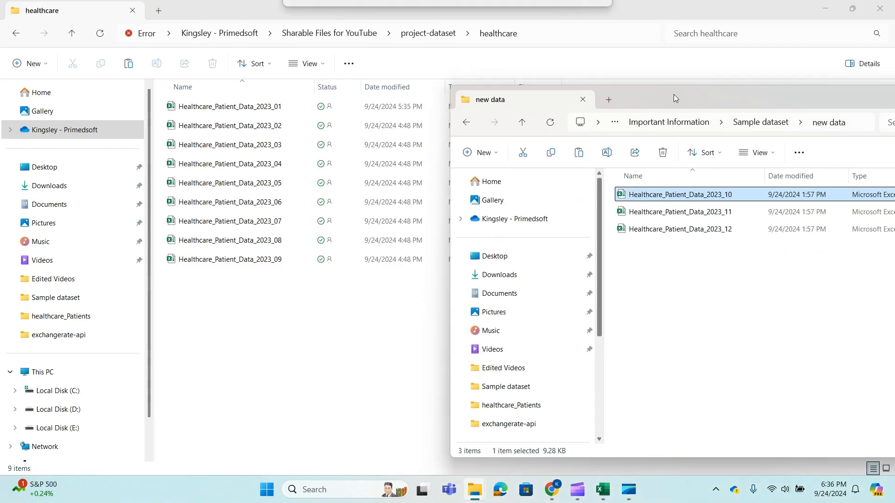
{"action": "mouse_move", "coordinate": [740, 193]}
{"action": "left_mouse_down"}
{"action": "mouse_move", "coordinate": [595, 301]}
{"action": "mouse_move", "coordinate": [735, 211]}
{"action": "mouse_move", "coordinate": [746, 186]}
{"action": "mouse_move", "coordinate": [756, 196]}
{"action": "mouse_move", "coordinate": [606, 209]}
{"action": "mouse_move", "coordinate": [285, 308]}
{"action": "mouse_move", "coordinate": [261, 336]}
{"action": "left_mouse_up"}
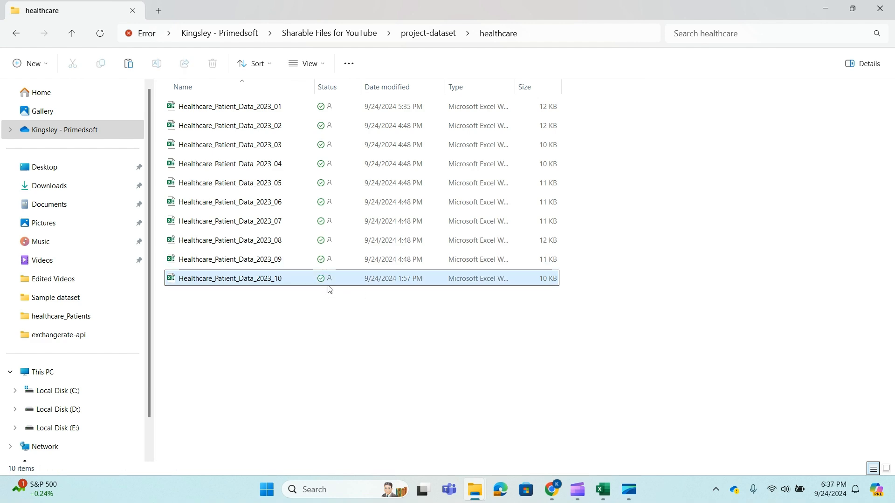
Switch back to the Power Query Editor and recheck the workbooks listed in the Source.Name filter
{"action": "left_click", "coordinate": [603, 490]}
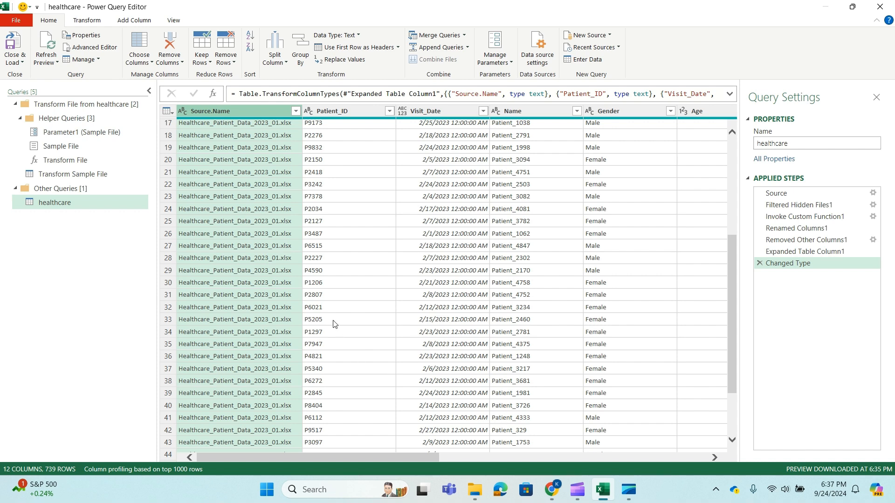
{"action": "scroll", "coordinate": [333, 324], "scroll_direction": "down", "scroll_amount": 2}
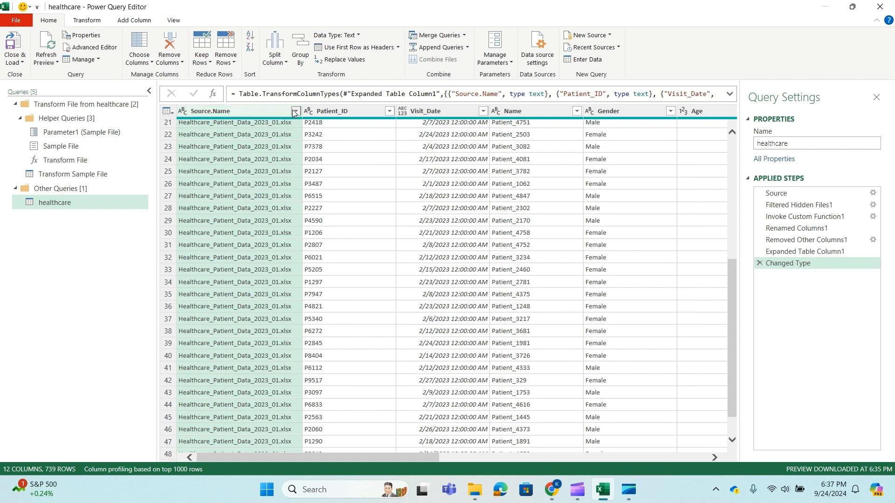
{"action": "left_click", "coordinate": [295, 110]}
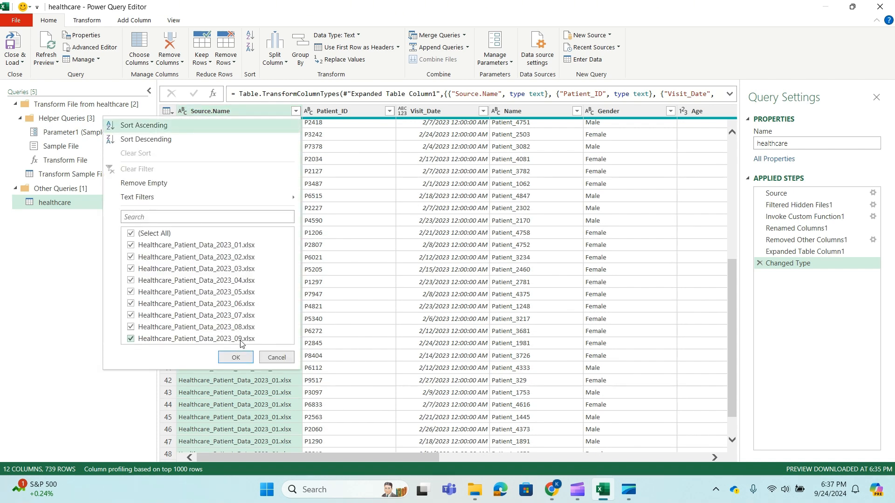
{"action": "left_click", "coordinate": [236, 357]}
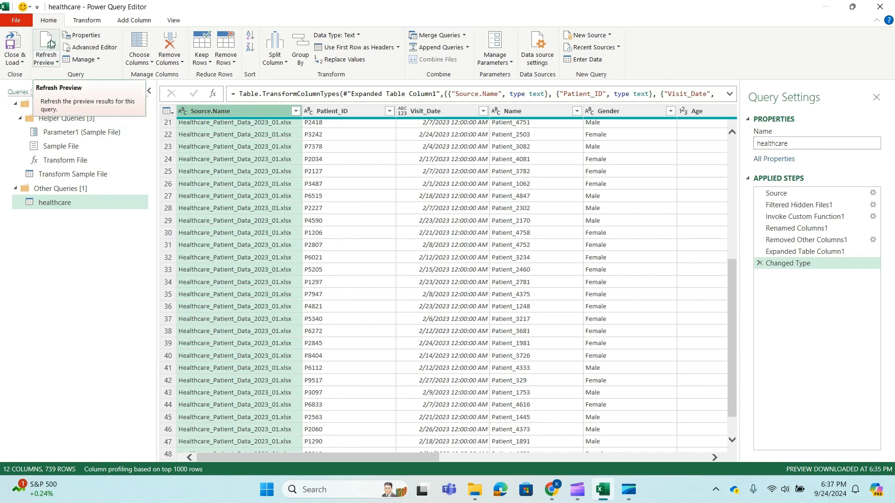
Refresh the healthcare query's preview and check the Source.Name filter for Healthcare_Patient_Data_2023_10.xlsx
{"action": "left_click", "coordinate": [52, 44]}
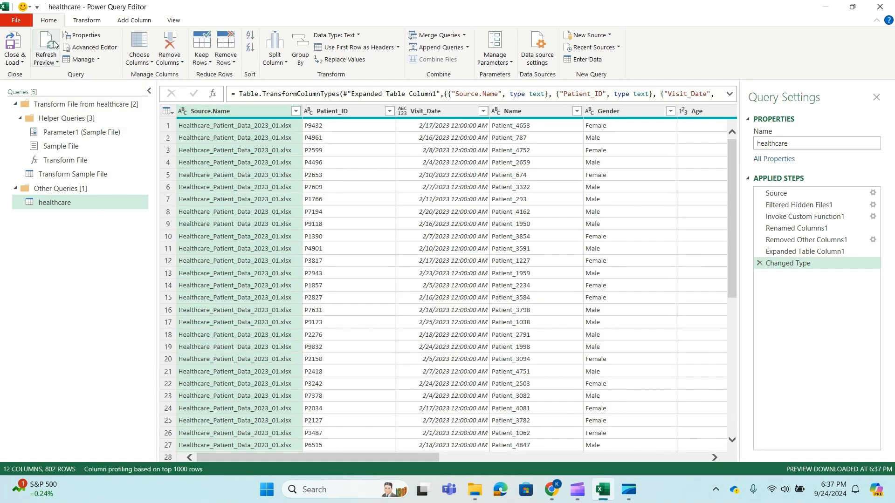
{"action": "left_click", "coordinate": [296, 111]}
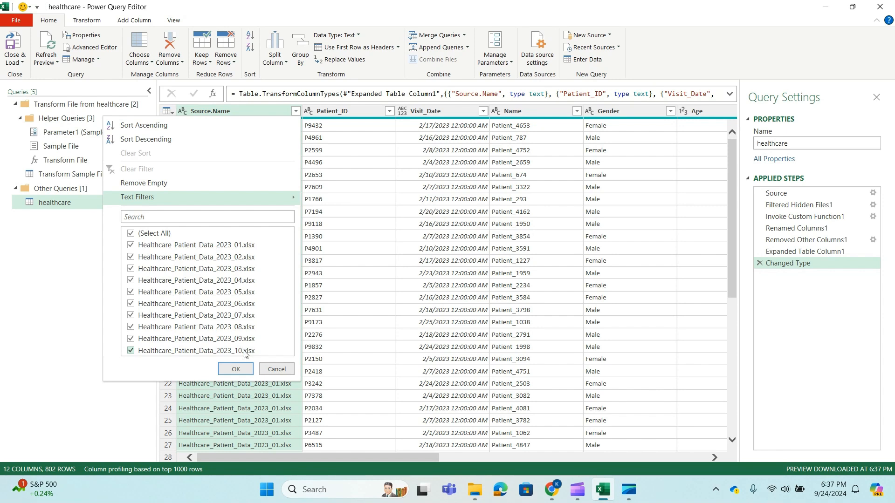
{"action": "left_click", "coordinate": [274, 370]}
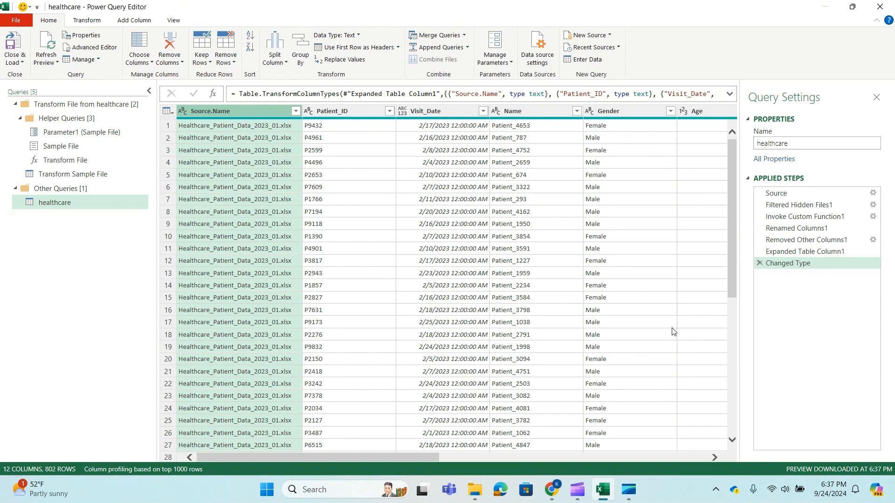
Close and load the combined healthcare query into a worksheet table, and hide the workbook's list of queries
{"action": "left_click", "coordinate": [20, 62]}
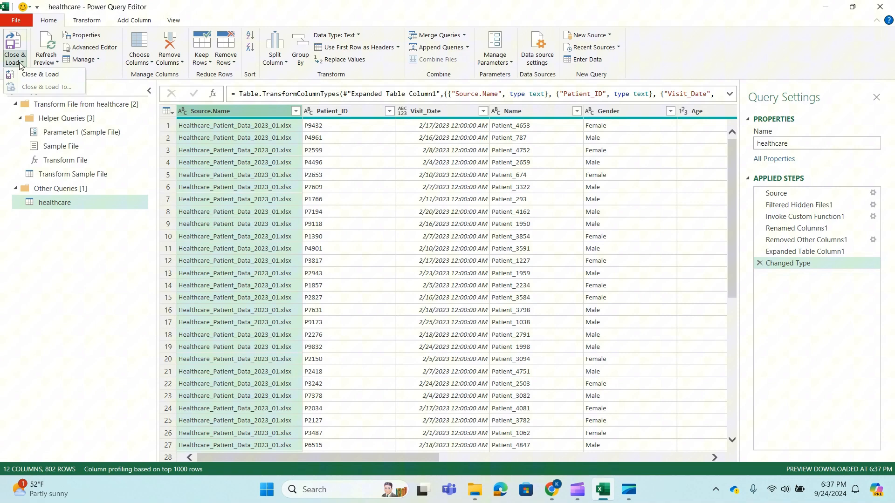
{"action": "left_click", "coordinate": [47, 77]}
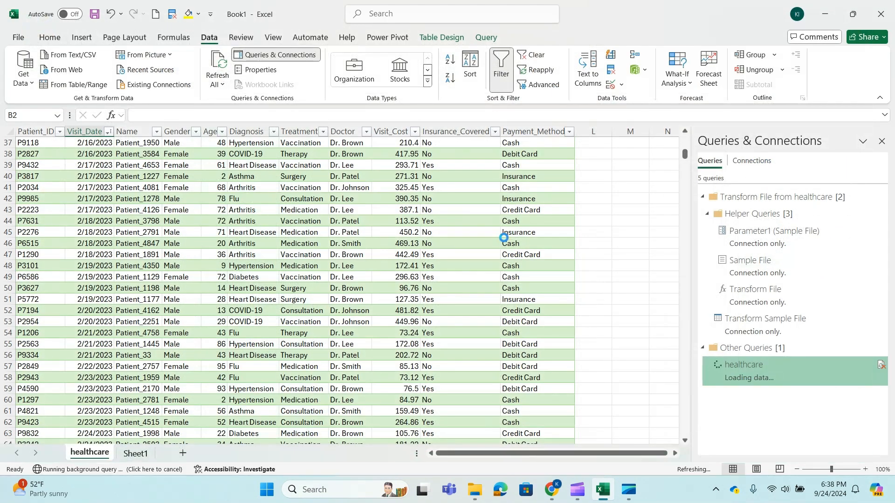
{"action": "scroll", "coordinate": [391, 345], "scroll_direction": "down", "scroll_amount": 2}
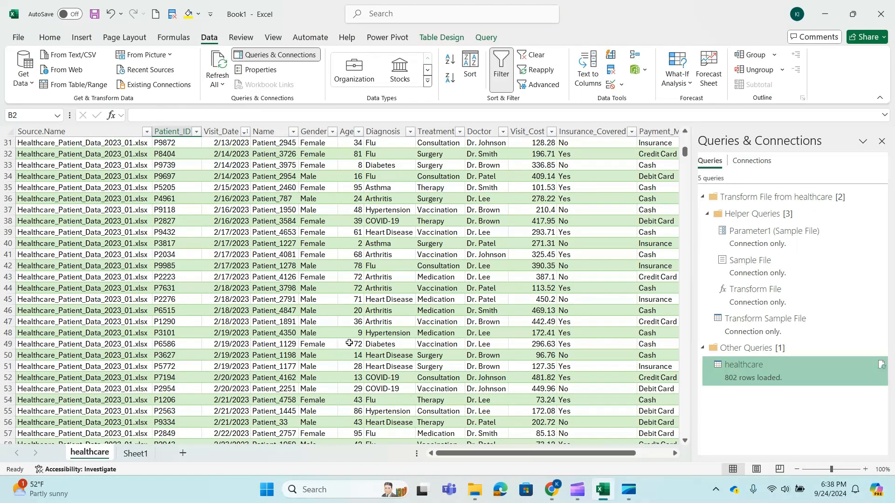
{"action": "scroll", "coordinate": [482, 342], "scroll_direction": "down", "scroll_amount": 5}
{"action": "scroll", "coordinate": [482, 343], "scroll_direction": "down", "scroll_amount": 2}
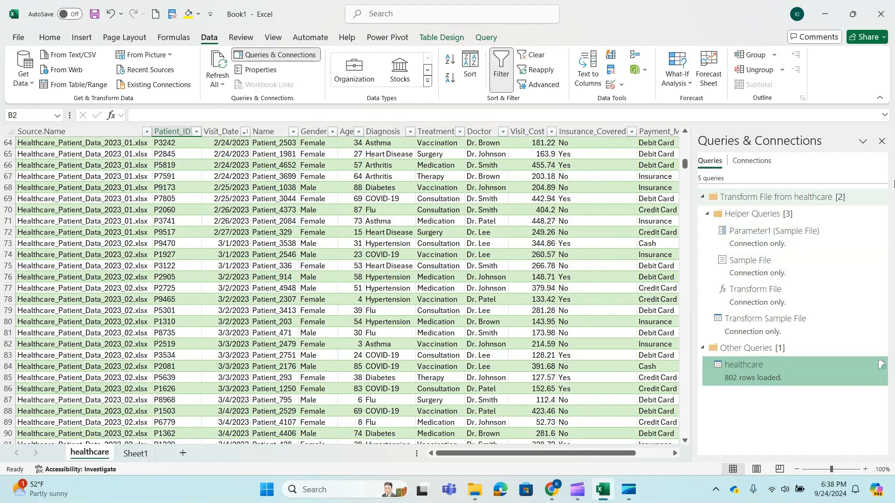
{"action": "left_click", "coordinate": [881, 140]}
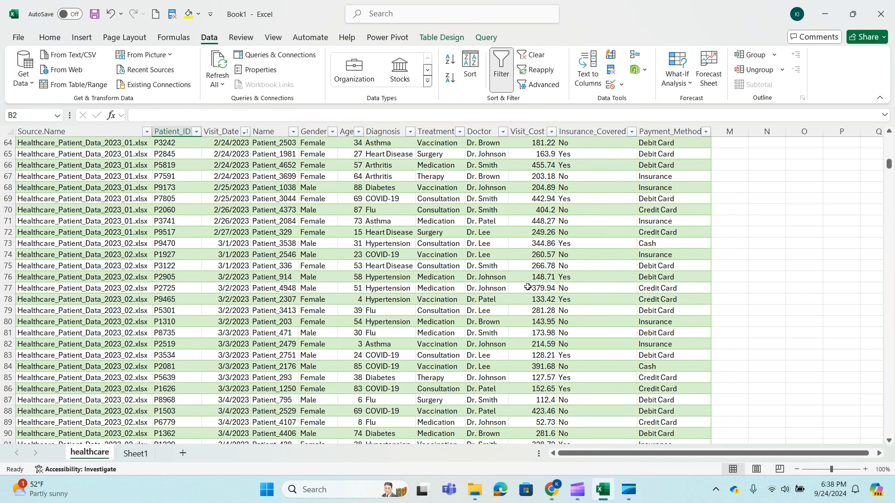